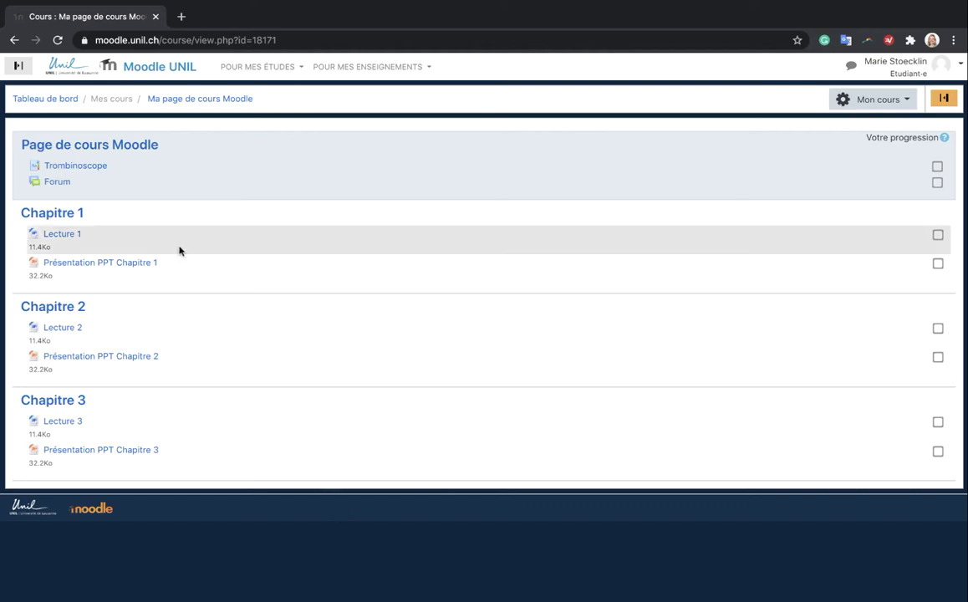
# Start a new article in the course's Trombinoscope and enter the person's full name as its concept.
pyautogui.click(97, 168)
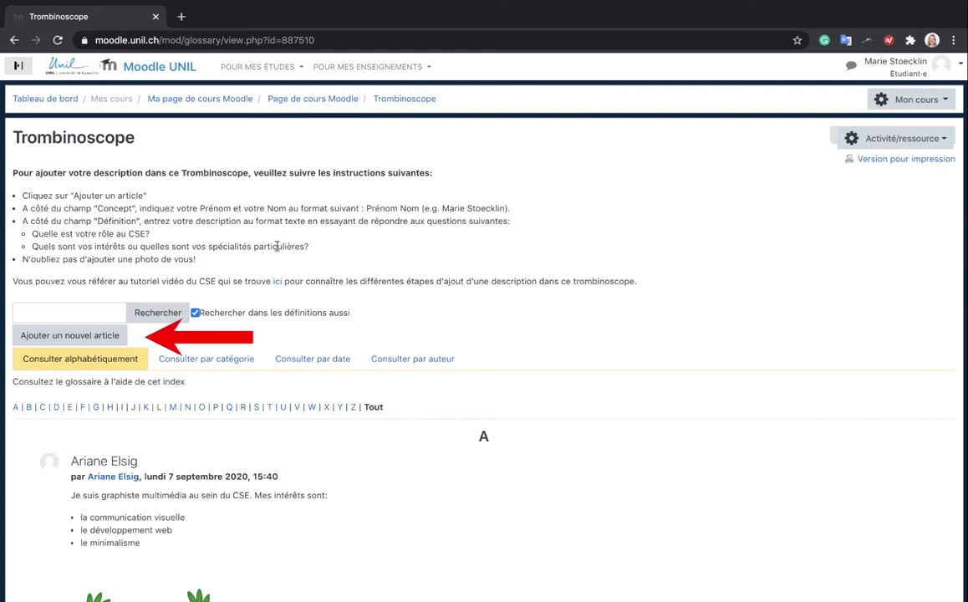
pyautogui.click(96, 333)
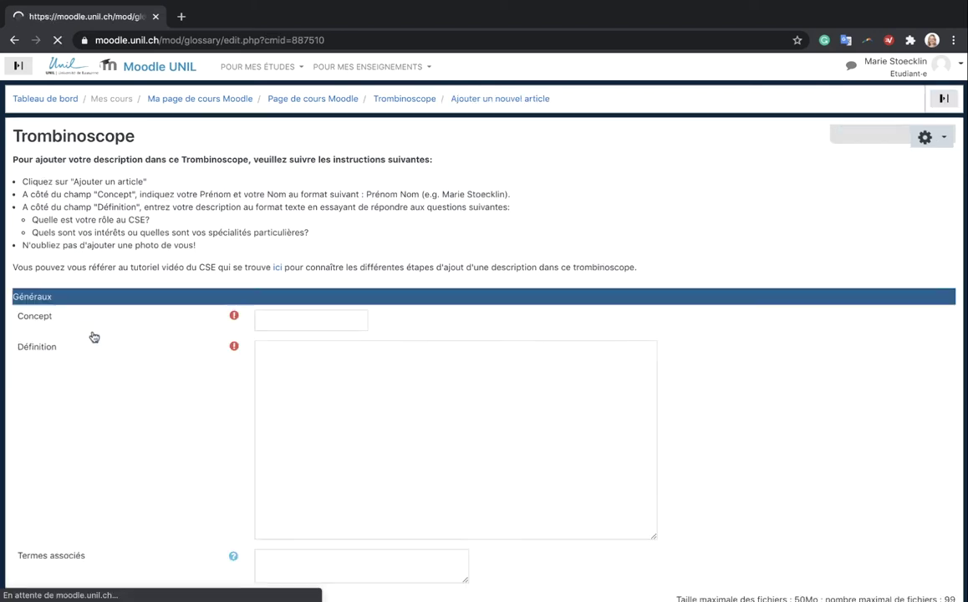
pyautogui.click(300, 322)
pyautogui.write('Marie Stoecklin')
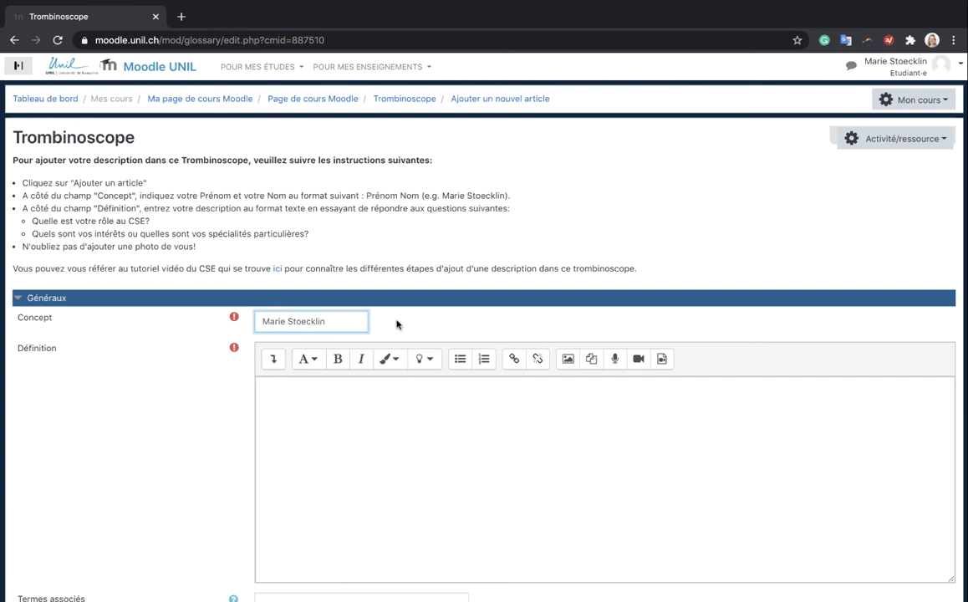
pyautogui.click(396, 325)
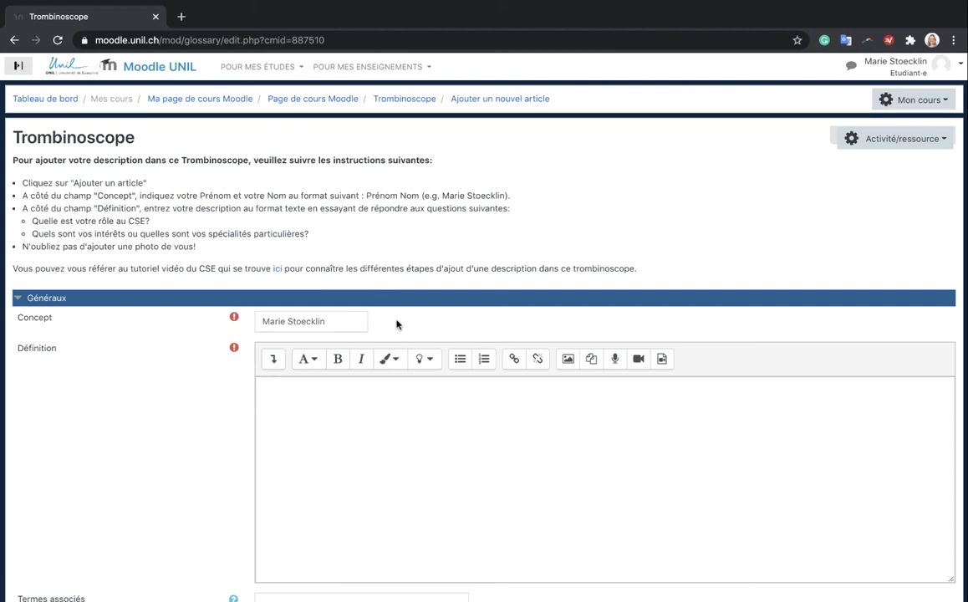
# Write the definition: role as conceptrice pédagogique at the CSE, with bulleted interests La techno-pédagogie, Les outils numériques pour l'enseignement and L'enseignement à distance.
pyautogui.click(366, 391)
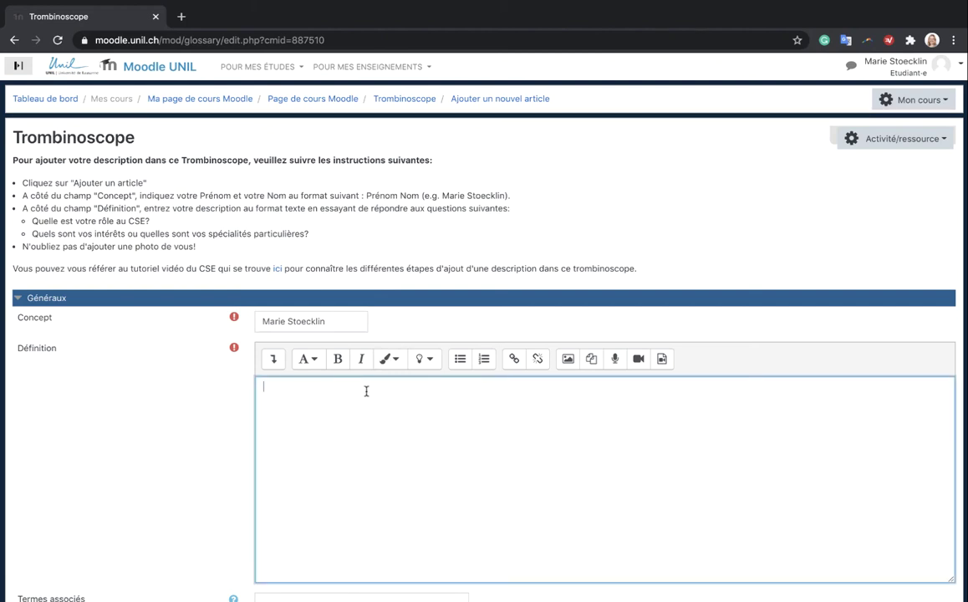
pyautogui.write("Je suis conceptrice pédagogique au sein du CSE. Mes intérêts sont: La techno-pédagogie Les outils numériques pour l'enseignement L'enseignement à distance")
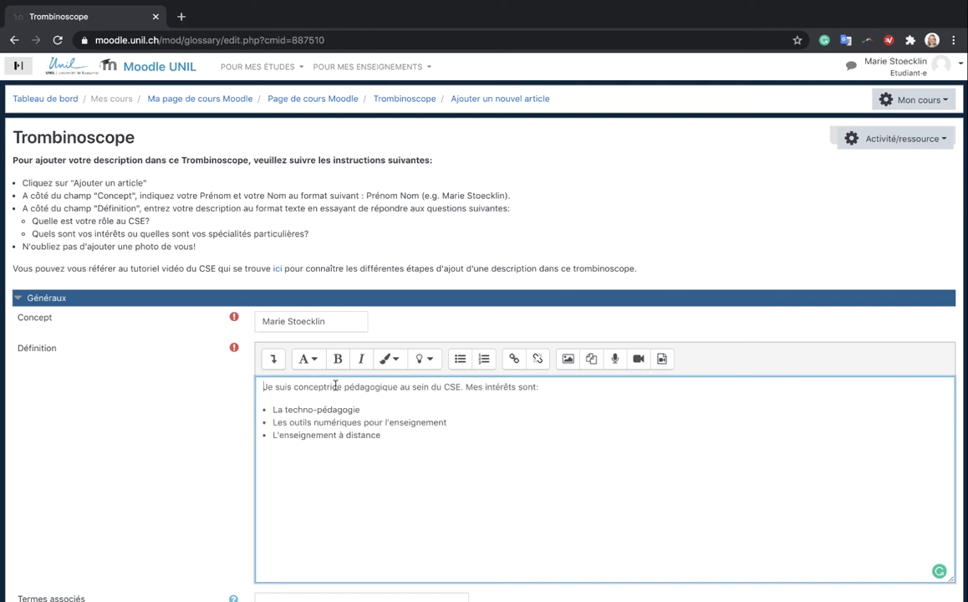
# Make "conceptrice pédagogique" bold and italic and underline "CSE" in the definition.
pyautogui.click(273, 362)
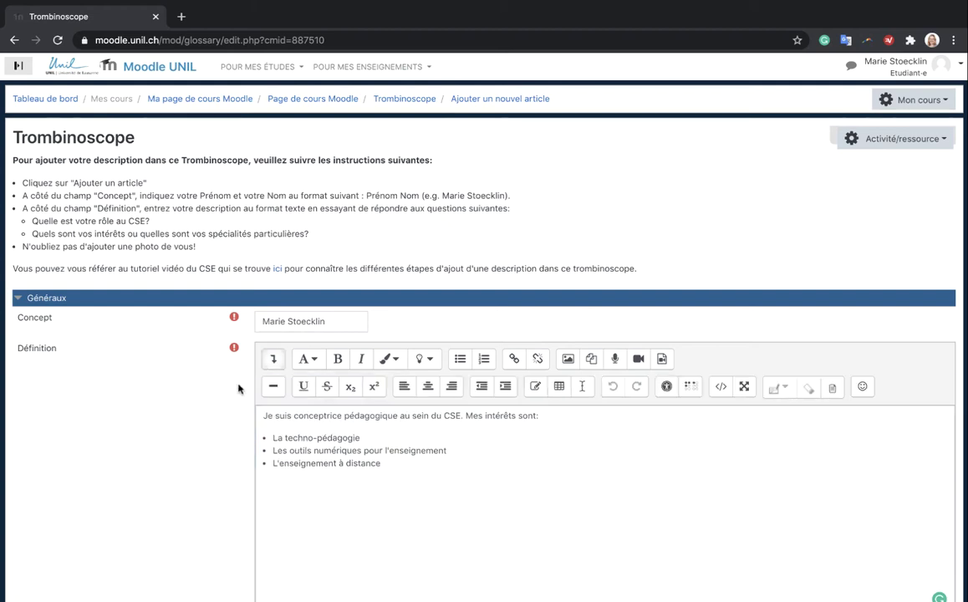
pyautogui.moveTo(293, 416); pyautogui.dragTo(397, 417)
pyautogui.press('super+b')
pyautogui.press('super+i')
pyautogui.doubleClick(460, 415)
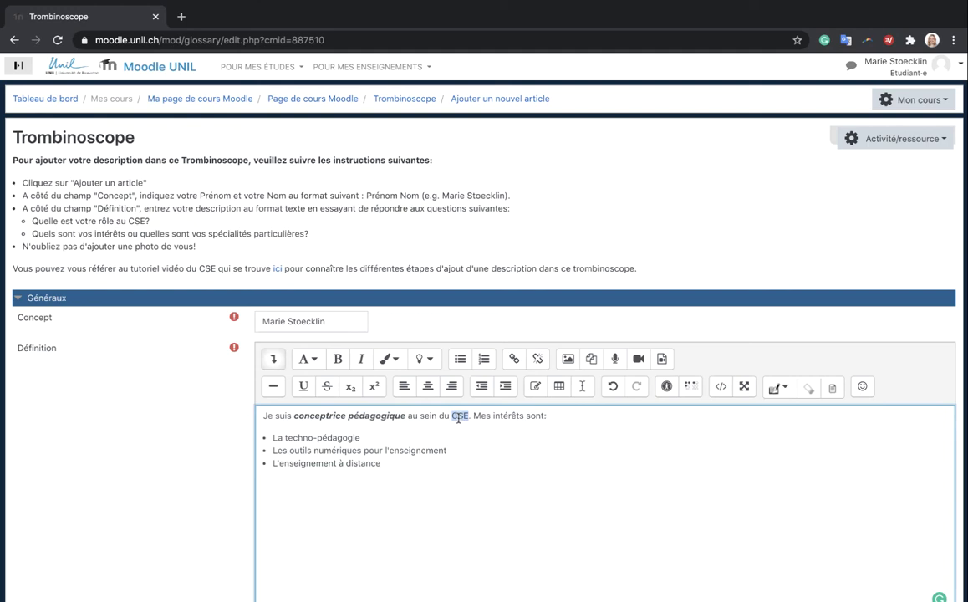
pyautogui.click(305, 389)
# Colour "techno-pédagogie" purple and highlight "numériques" in yellow-orange in the bulleted list.
pyautogui.moveTo(286, 438); pyautogui.dragTo(361, 439)
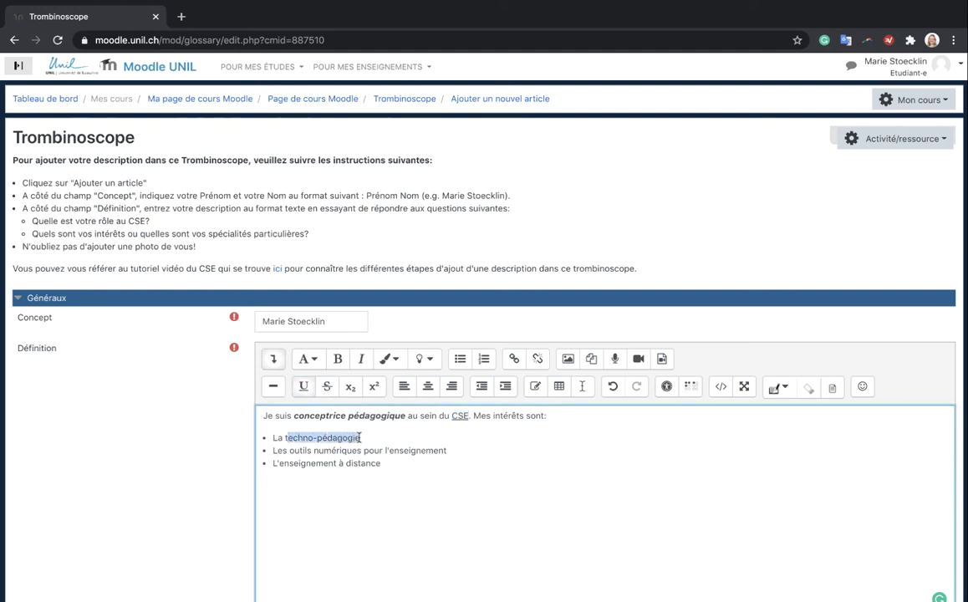
pyautogui.click(386, 358)
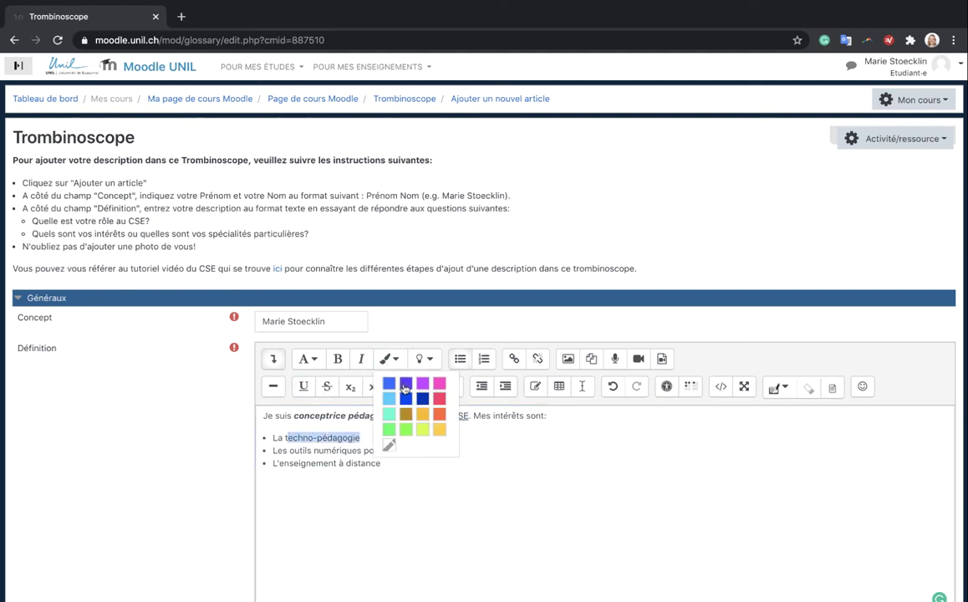
pyautogui.click(387, 359)
pyautogui.doubleClick(356, 451)
pyautogui.click(424, 359)
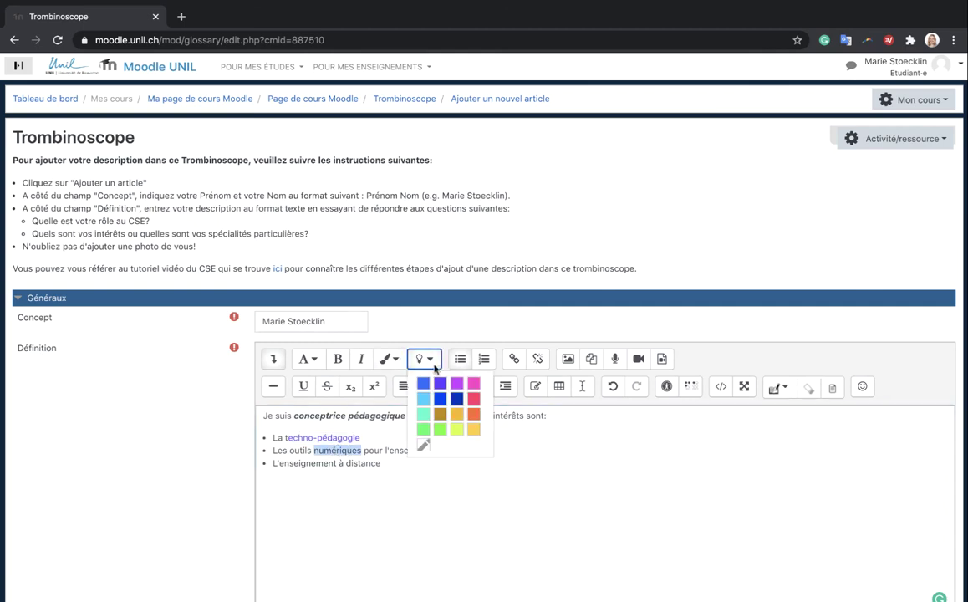
pyautogui.click(469, 428)
pyautogui.click(476, 455)
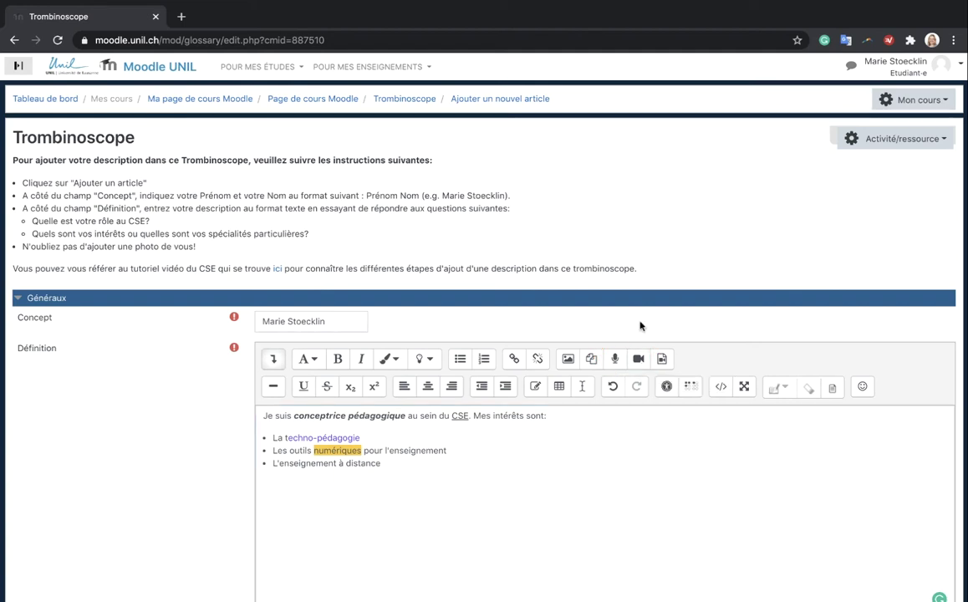
# Upload Photo de moi.jpg from the computer's Bureau folder as an image for the definition.
pyautogui.click(567, 368)
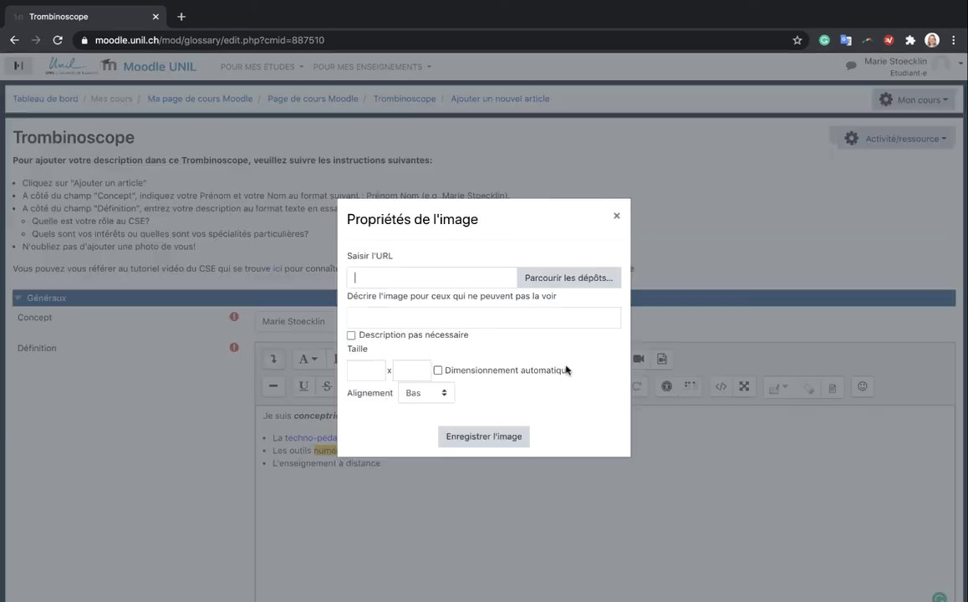
pyautogui.click(568, 278)
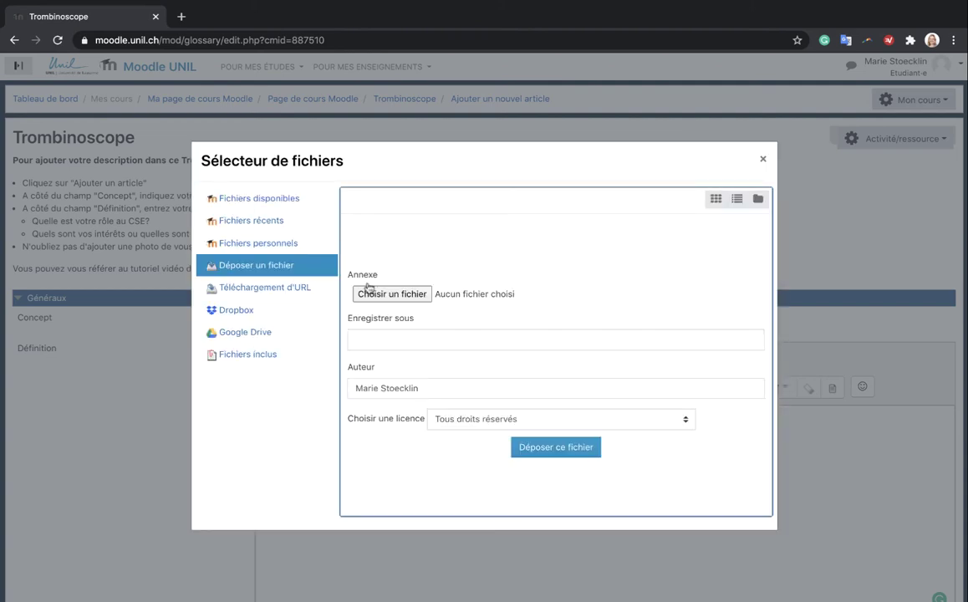
pyautogui.click(245, 265)
pyautogui.click(391, 294)
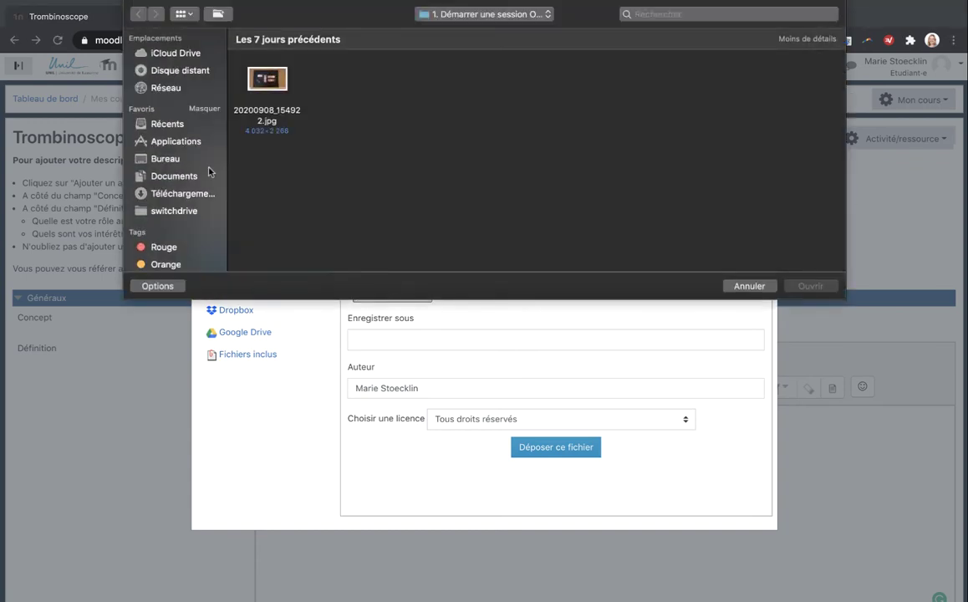
pyautogui.click(197, 158)
pyautogui.click(268, 80)
pyautogui.doubleClick(268, 79)
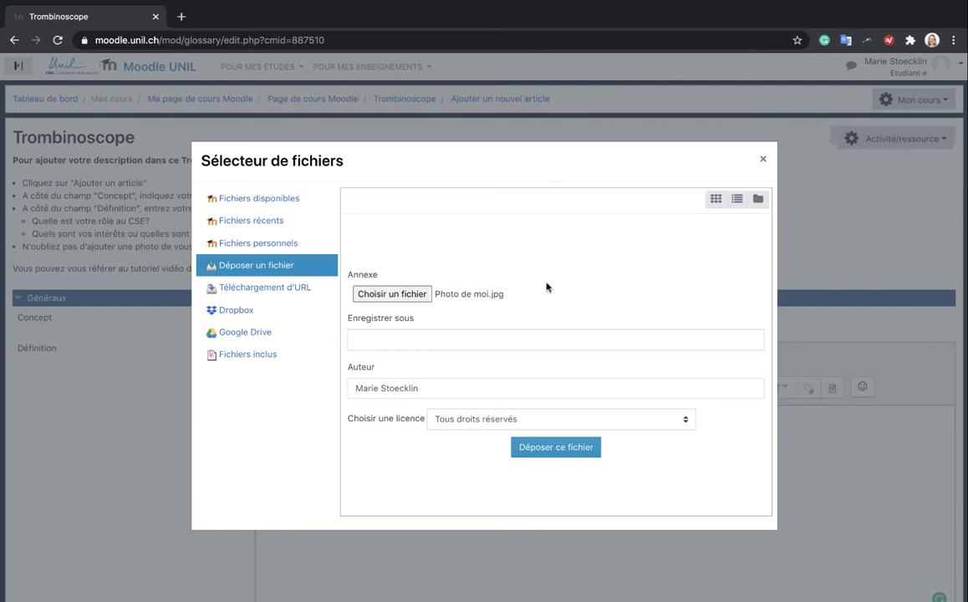
pyautogui.click(547, 450)
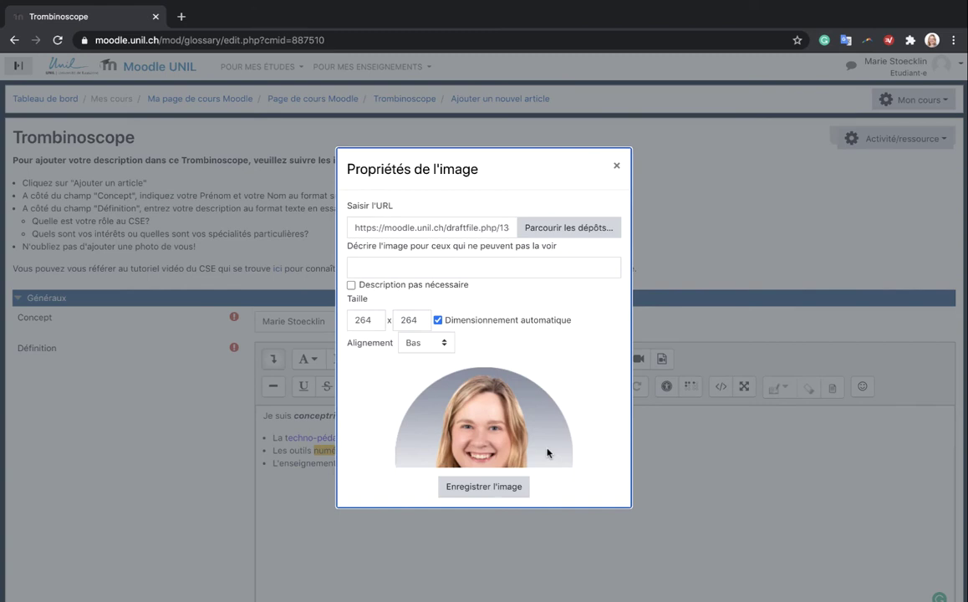
# Size the photo to 200 x 200 with automatic sizing, mark its description as unnecessary and insert it into the definition.
pyautogui.doubleClick(358, 321)
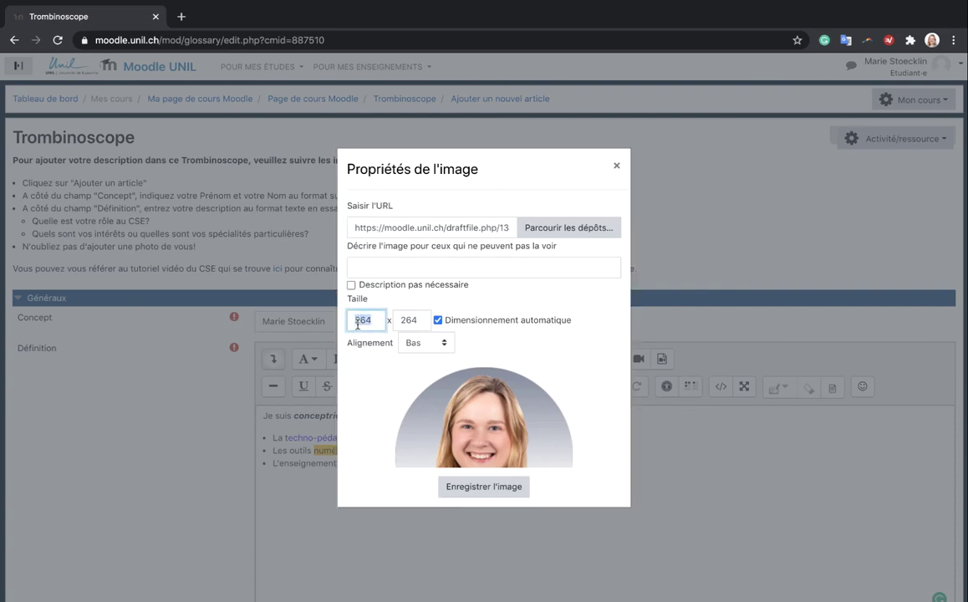
pyautogui.write('200')
pyautogui.click(438, 321)
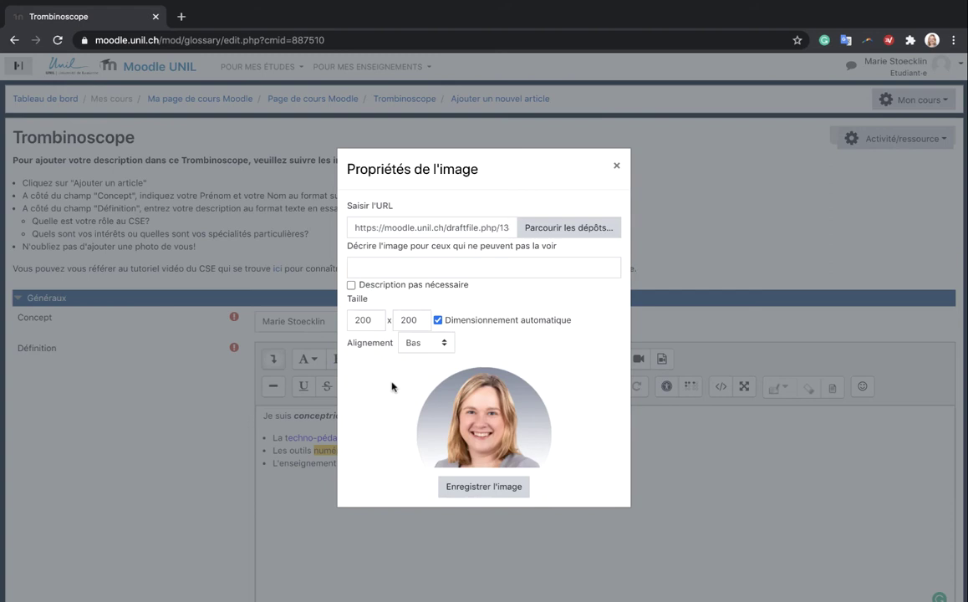
pyautogui.click(351, 287)
pyautogui.click(482, 491)
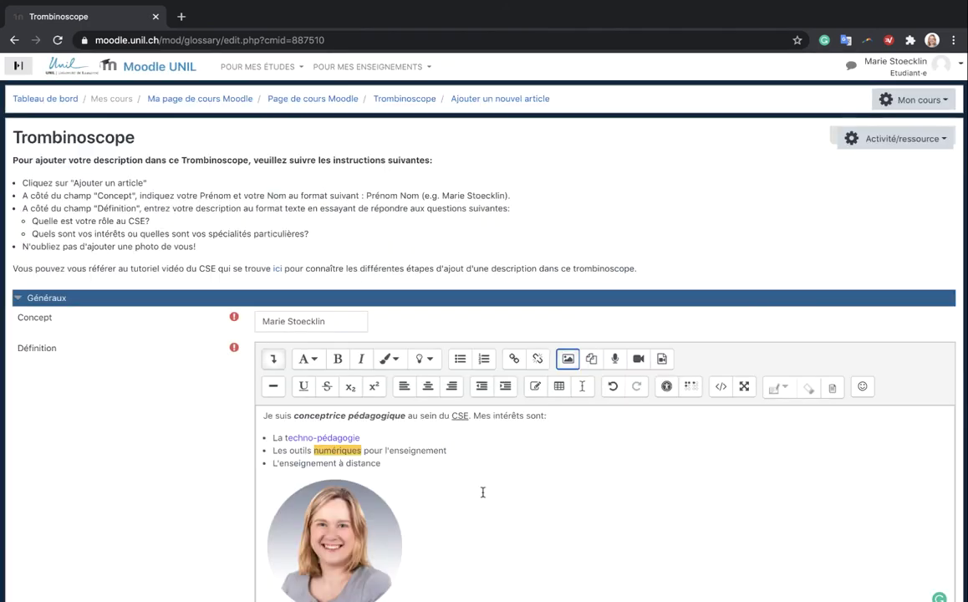
# Reopen the inserted photo's image properties to check its settings and close them without changes.
pyautogui.scroll(-1, 221, 459)
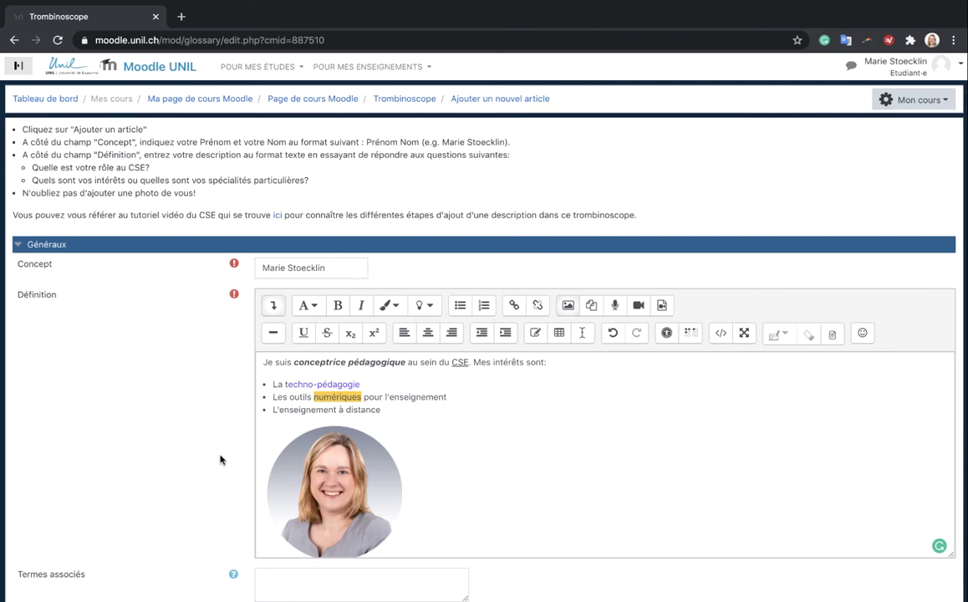
pyautogui.click(405, 449)
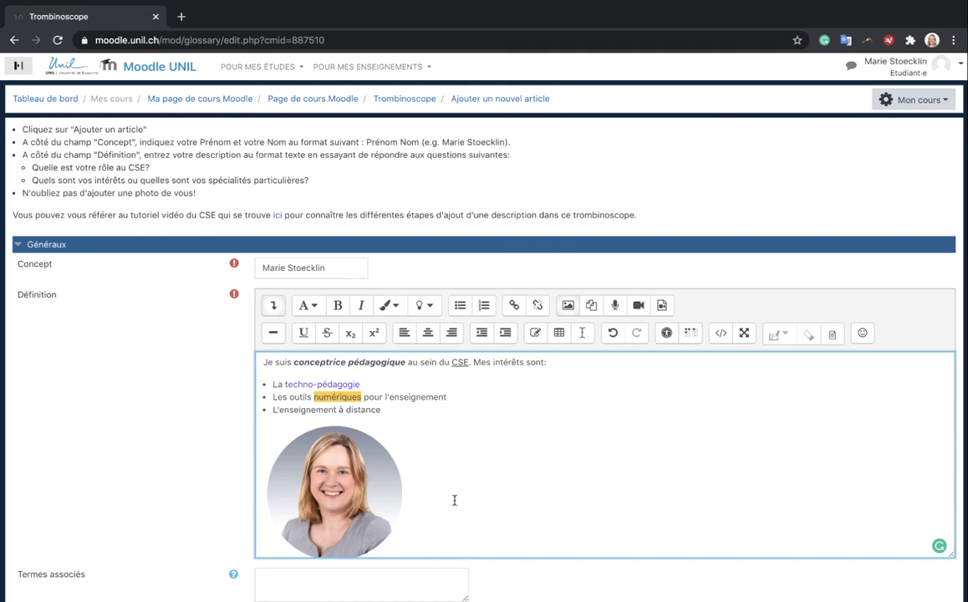
pyautogui.doubleClick(352, 485)
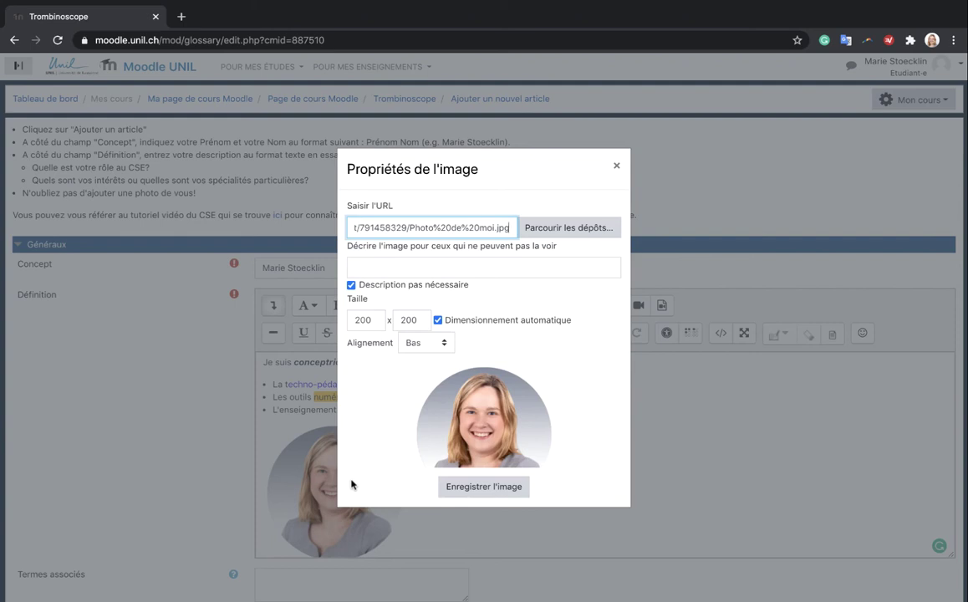
pyautogui.click(617, 167)
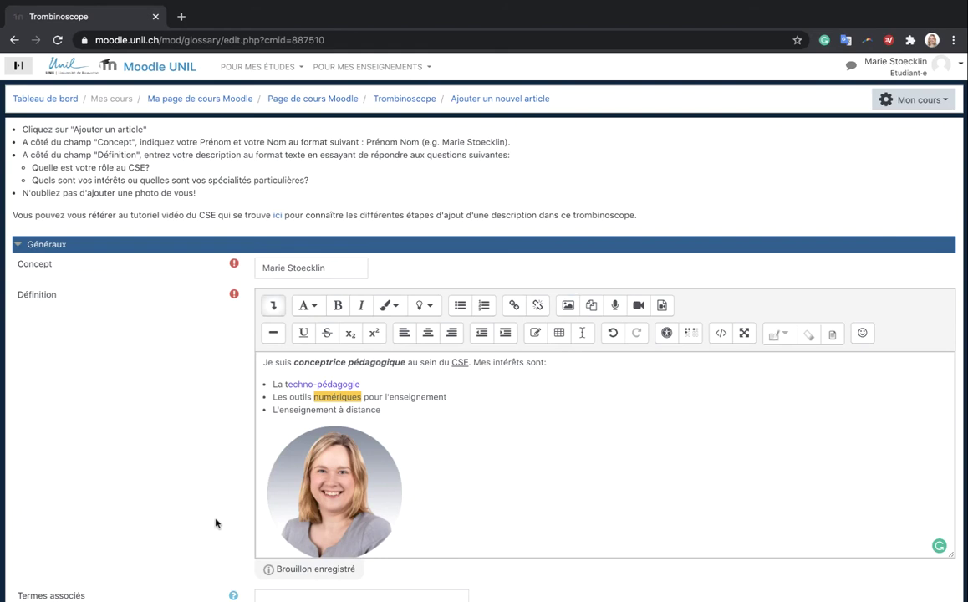
# Check through the article form and save the new Trombinoscope entry.
pyautogui.scroll(-5, 215, 523)
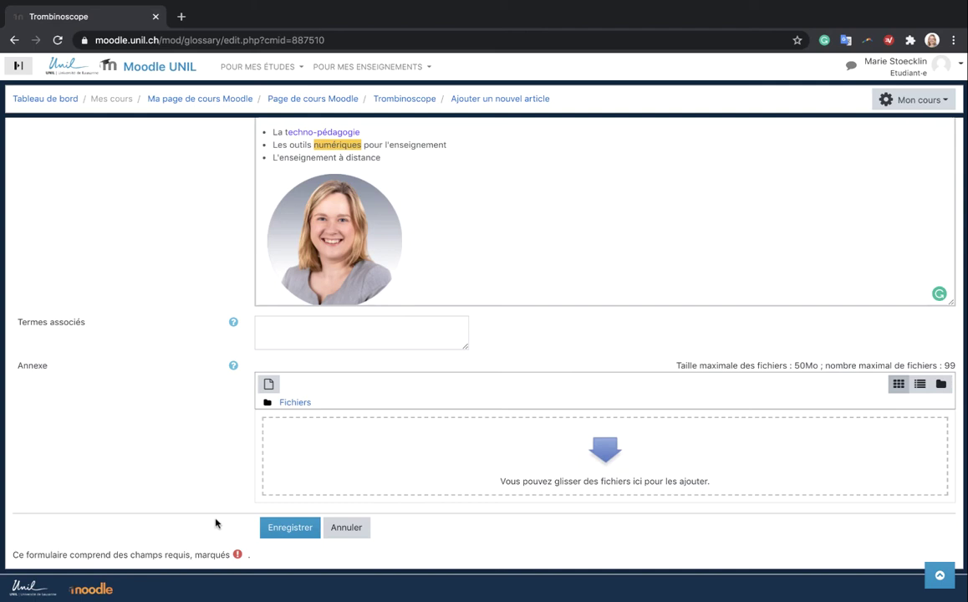
pyautogui.scroll(5, 215, 523)
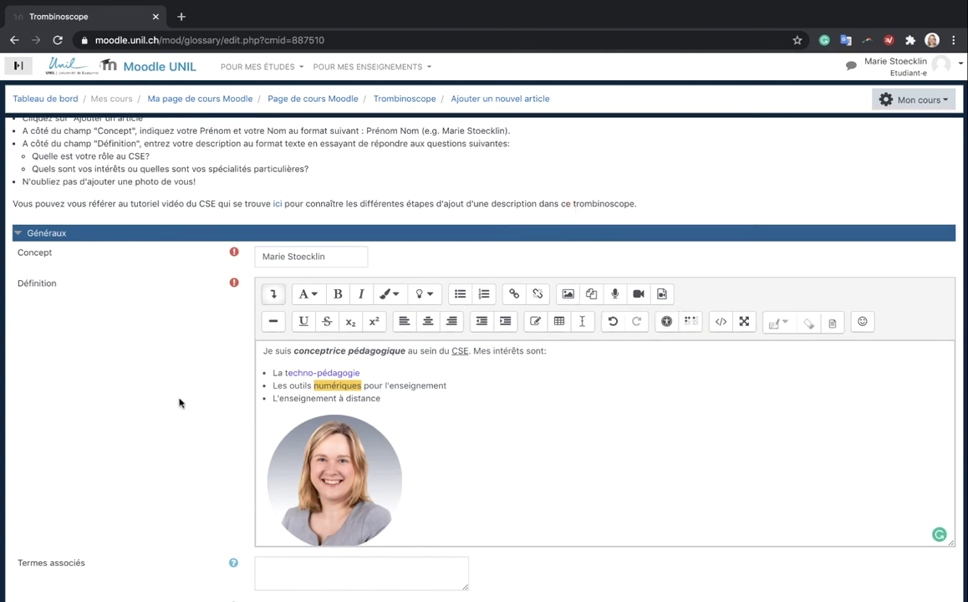
pyautogui.scroll(-1, 181, 402)
pyautogui.scroll(-5, 181, 401)
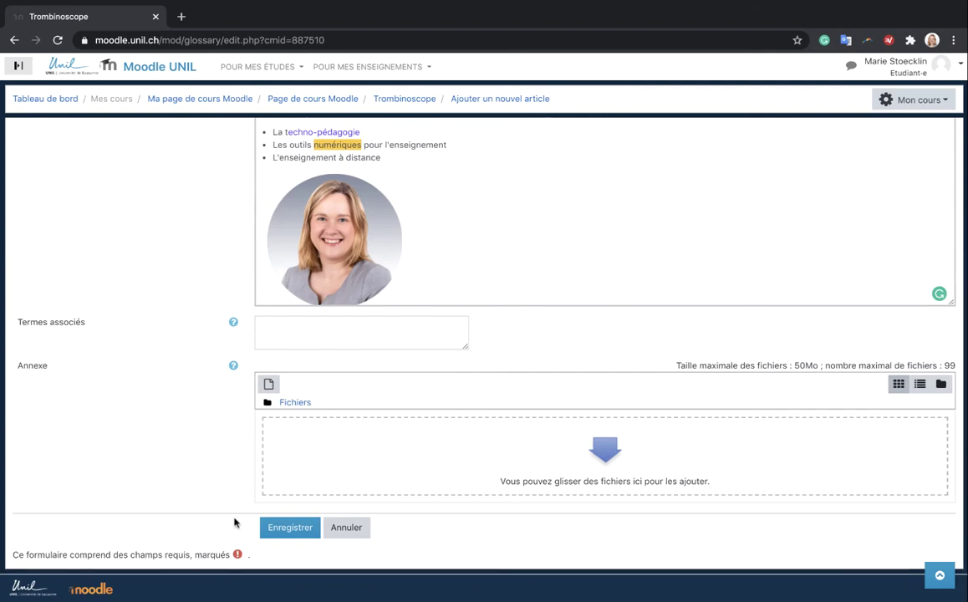
pyautogui.click(282, 535)
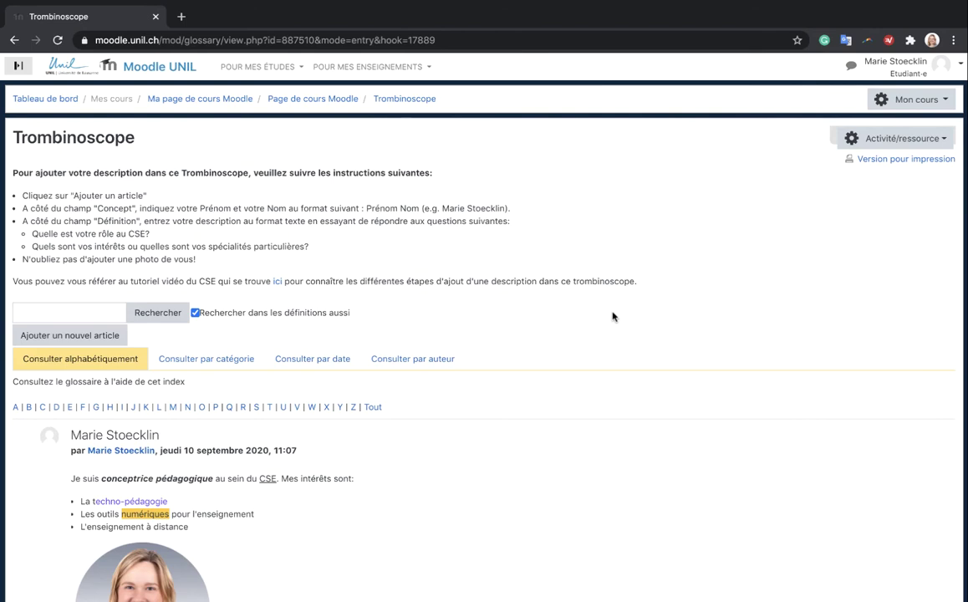
# Examine the saved entry and its editing options, and filter the Trombinoscope by the letter J.
pyautogui.scroll(-5, 612, 316)
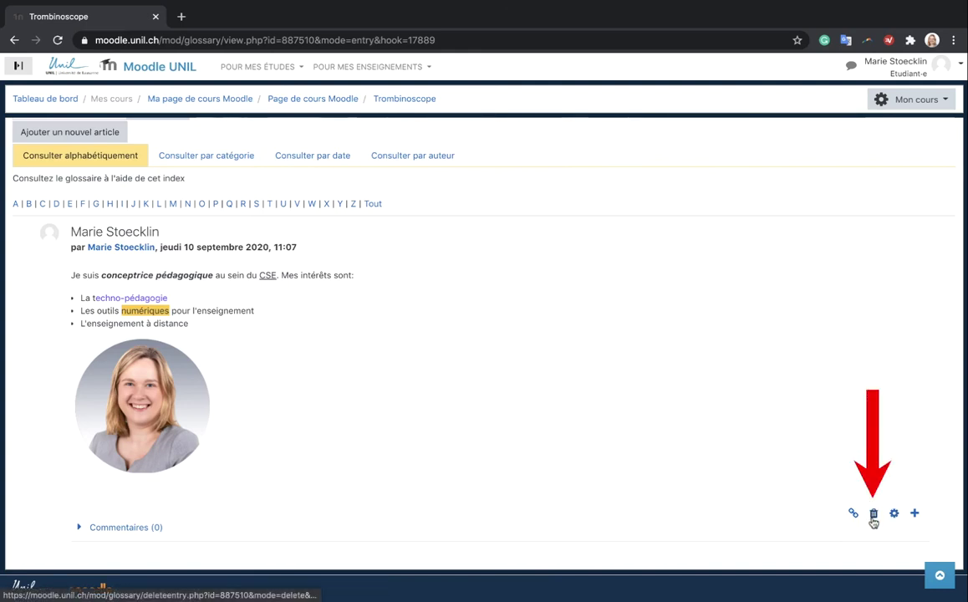
pyautogui.scroll(5, 723, 367)
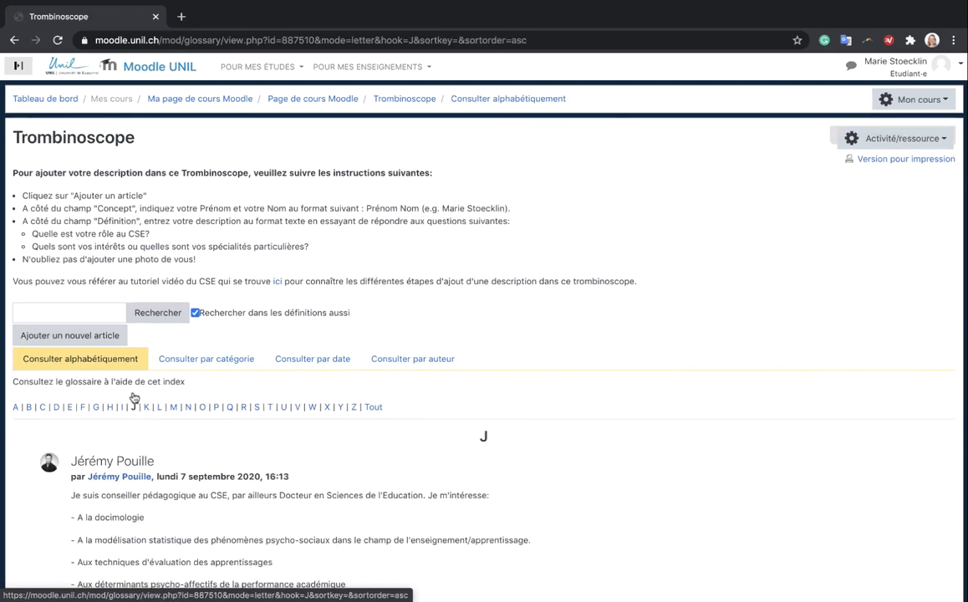
# Display all Trombinoscope entries regardless of initial letter and browse through them.
pyautogui.click(373, 408)
pyautogui.scroll(-1, 435, 450)
pyautogui.scroll(-8, 435, 449)
pyautogui.scroll(-5, 435, 449)
pyautogui.scroll(2, 436, 449)
pyautogui.scroll(10, 436, 449)
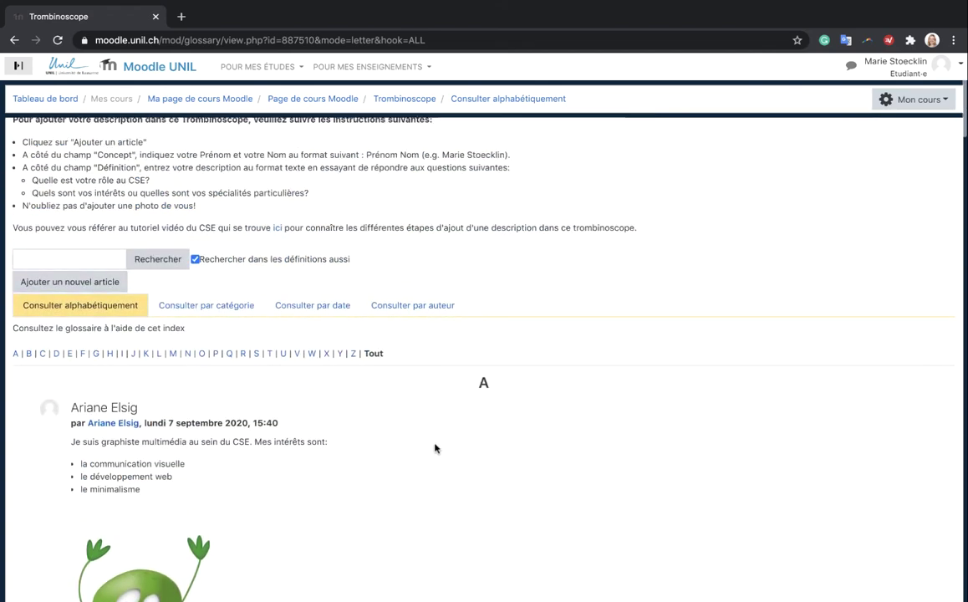
pyautogui.scroll(1, 434, 449)
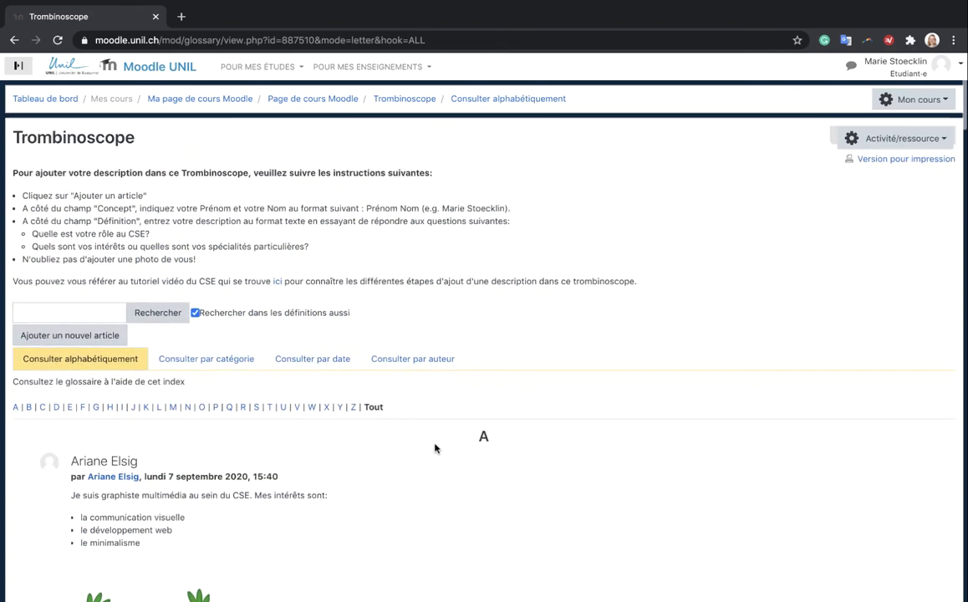
# Open the printable version of the whole Trombinoscope and send it to print.
pyautogui.click(887, 164)
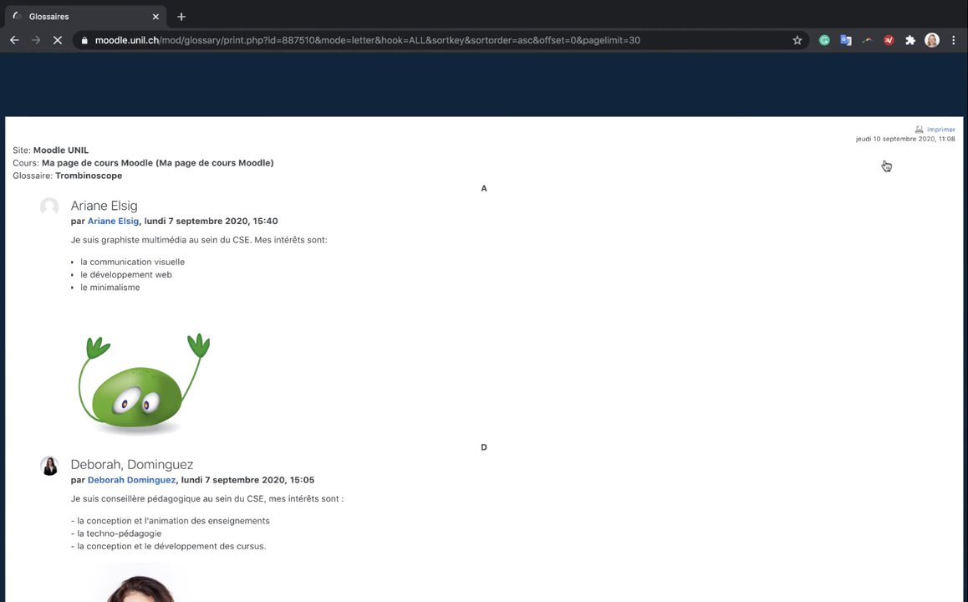
pyautogui.click(937, 130)
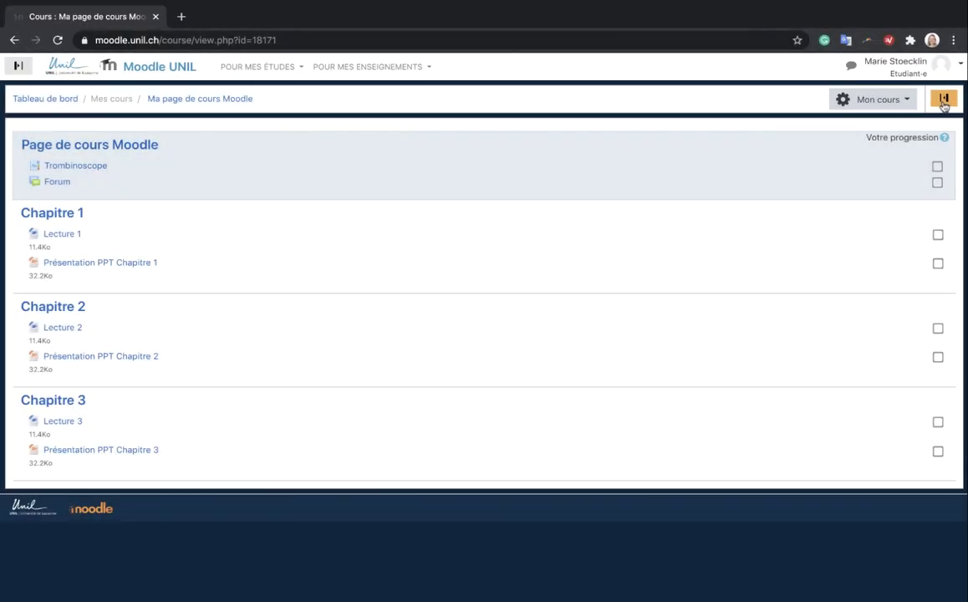
# Show the hidden block drawer on the course page.
pyautogui.click(944, 100)
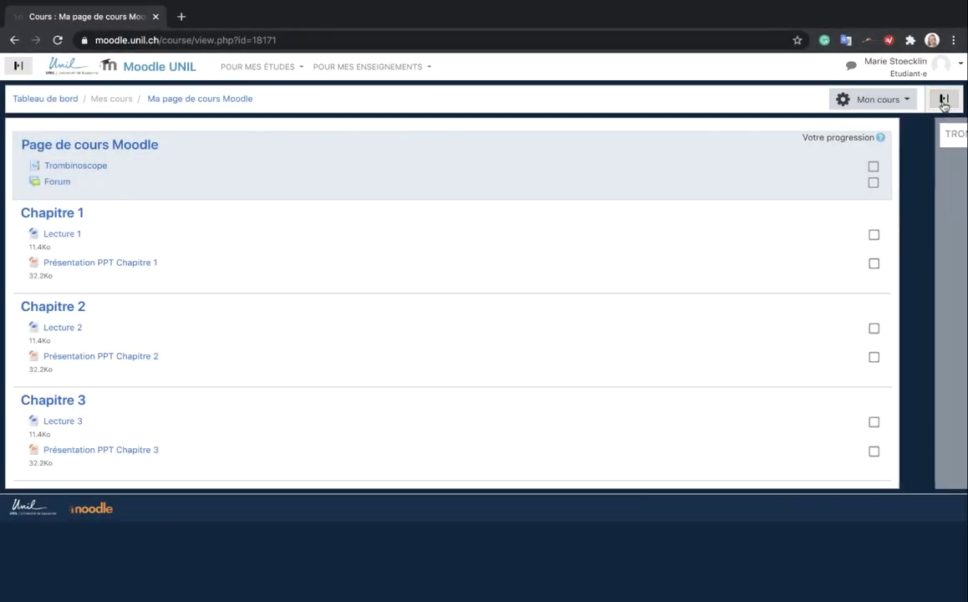